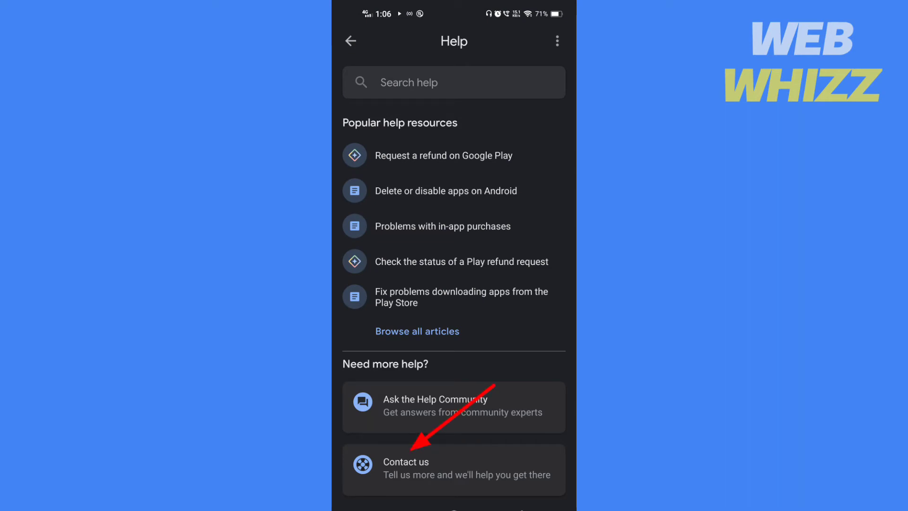
{"action": "type", "text": "How"}
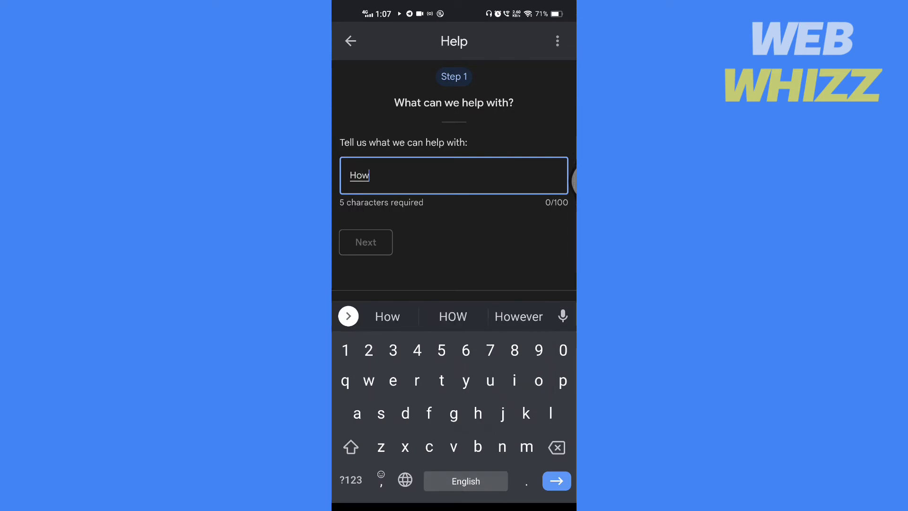
{"action": "type", "text": " to withdraw play "}
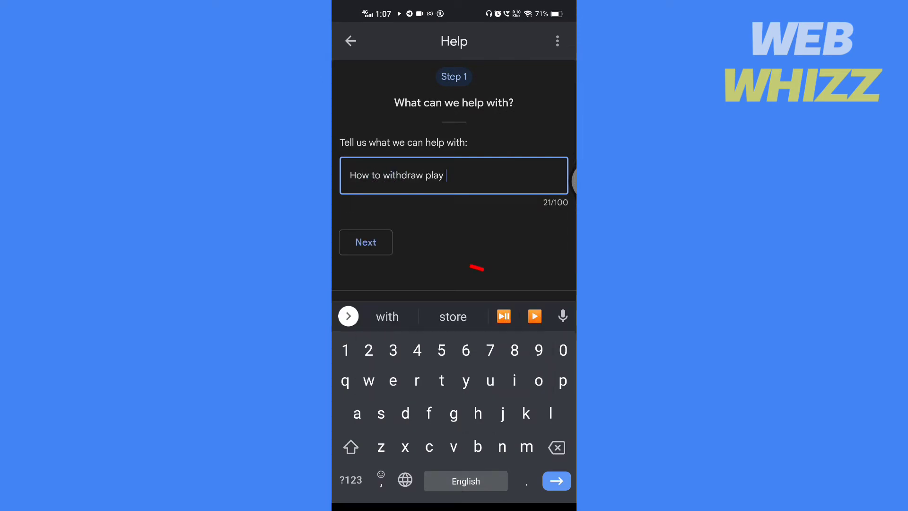
{"action": "type", "text": "store balance"}
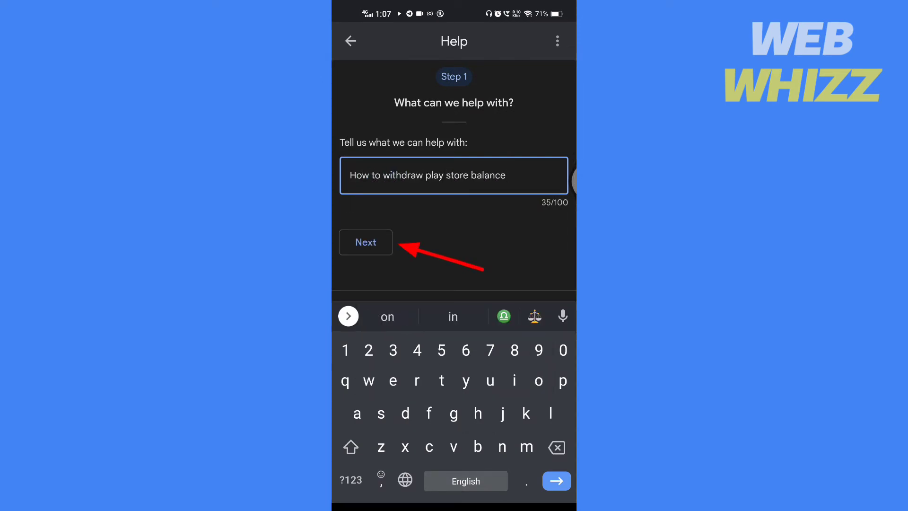
Continue the 'How to withdraw play store balance' request to the issue descriptions.
{"action": "left_click", "coordinate": [366, 242]}
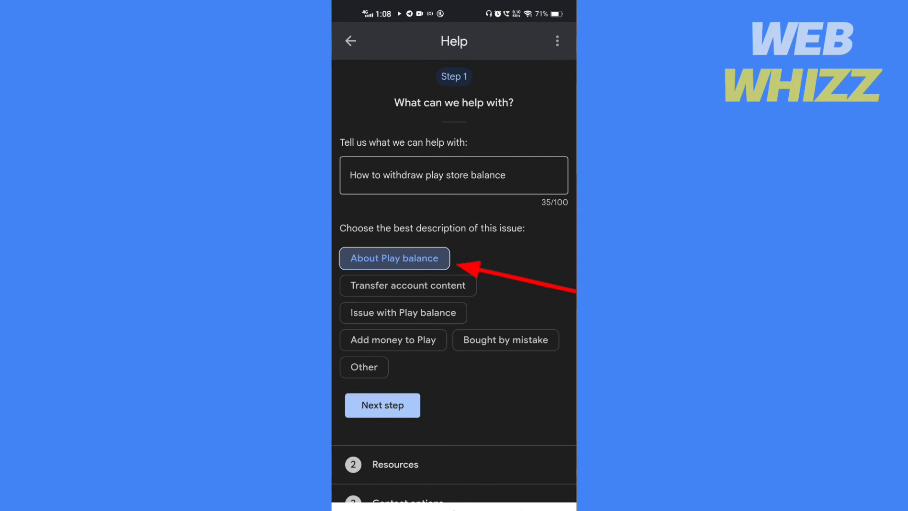
Advance past the 'About Play balance' help resources to the chat or email contact options.
{"action": "left_click", "coordinate": [383, 405]}
{"action": "scroll", "coordinate": [454, 283], "scroll_direction": "down", "scroll_amount": 10}
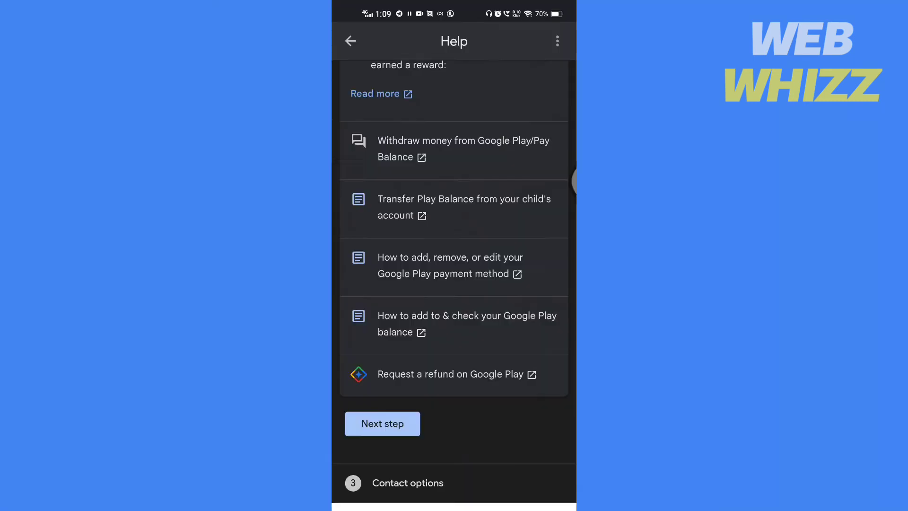
{"action": "left_click", "coordinate": [384, 424]}
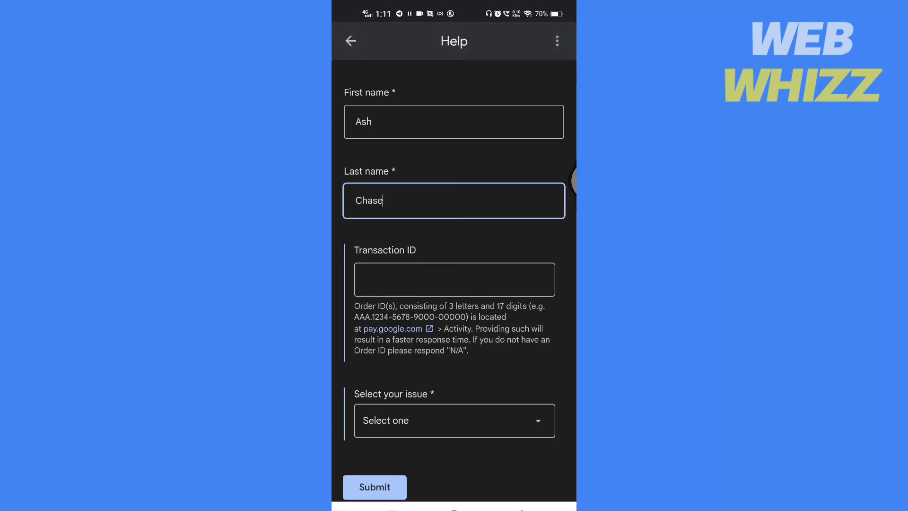
{"action": "scroll", "coordinate": [454, 284], "scroll_direction": "down", "scroll_amount": 3}
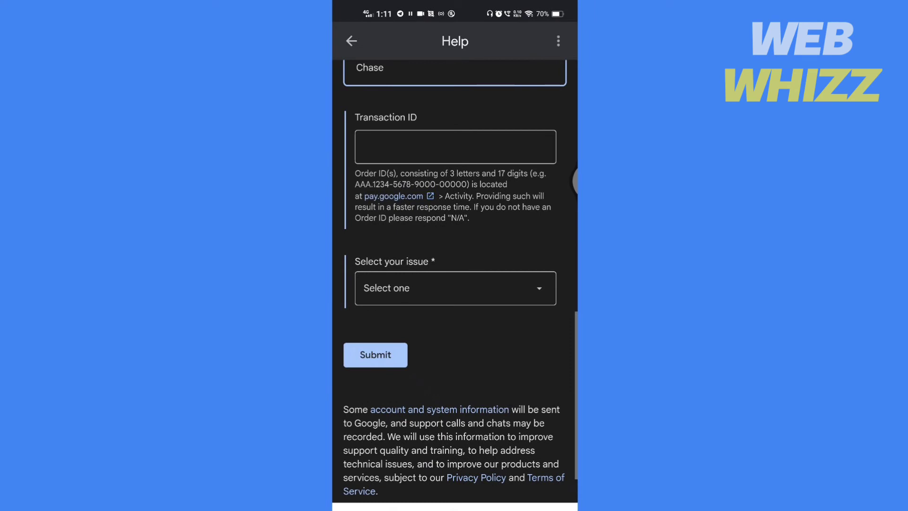
Choose 'Other' from the contact form's issue dropdown.
{"action": "left_click", "coordinate": [455, 288]}
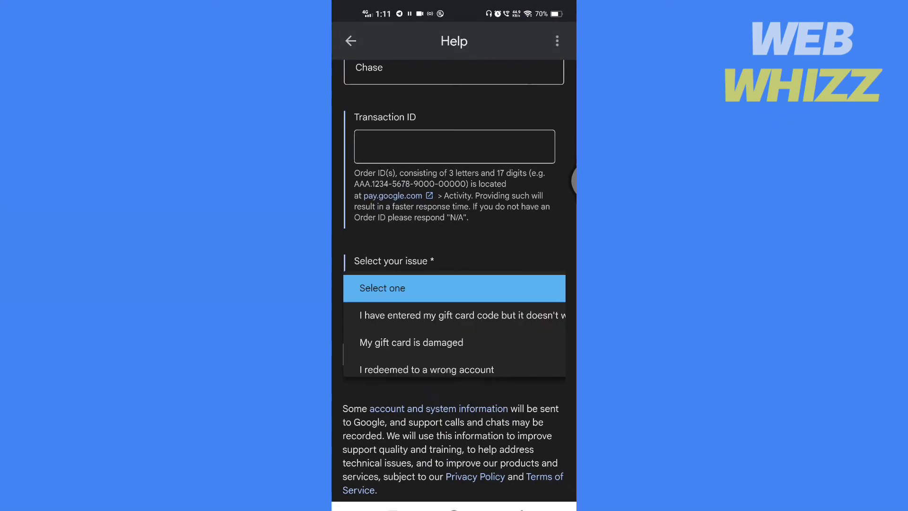
{"action": "left_click", "coordinate": [372, 359]}
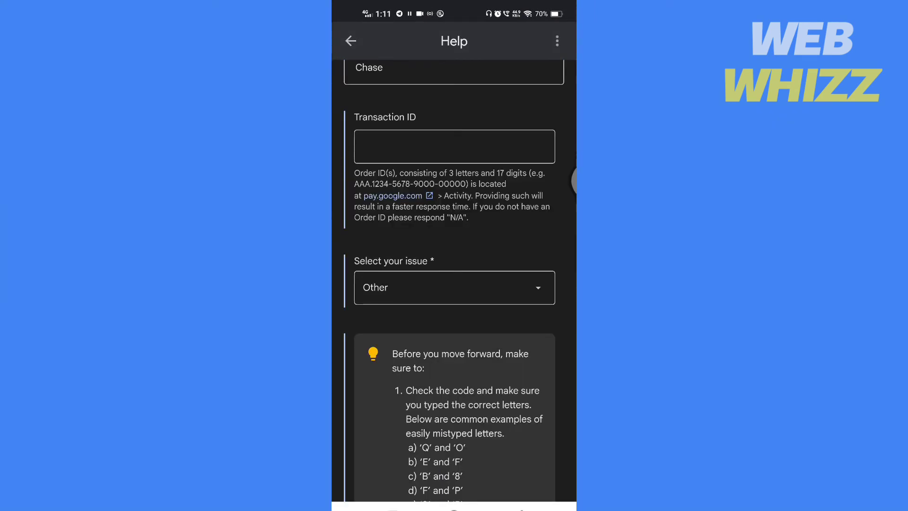
{"action": "scroll", "coordinate": [454, 284], "scroll_direction": "down", "scroll_amount": 5}
{"action": "scroll", "coordinate": [454, 285], "scroll_direction": "down", "scroll_amount": 5}
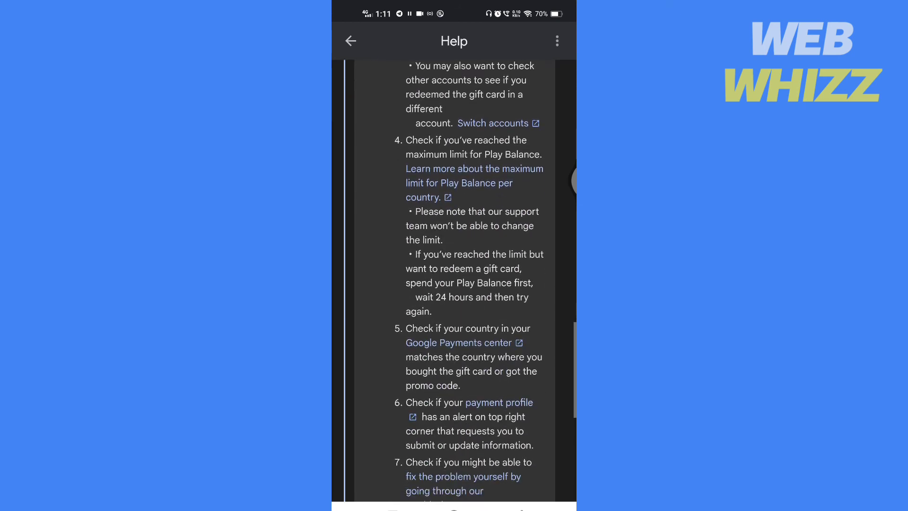
{"action": "scroll", "coordinate": [454, 284], "scroll_direction": "down", "scroll_amount": 3}
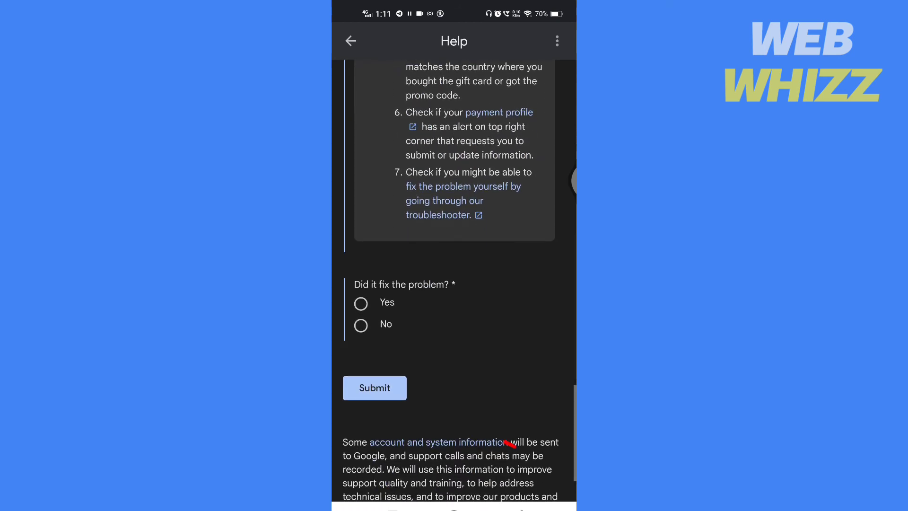